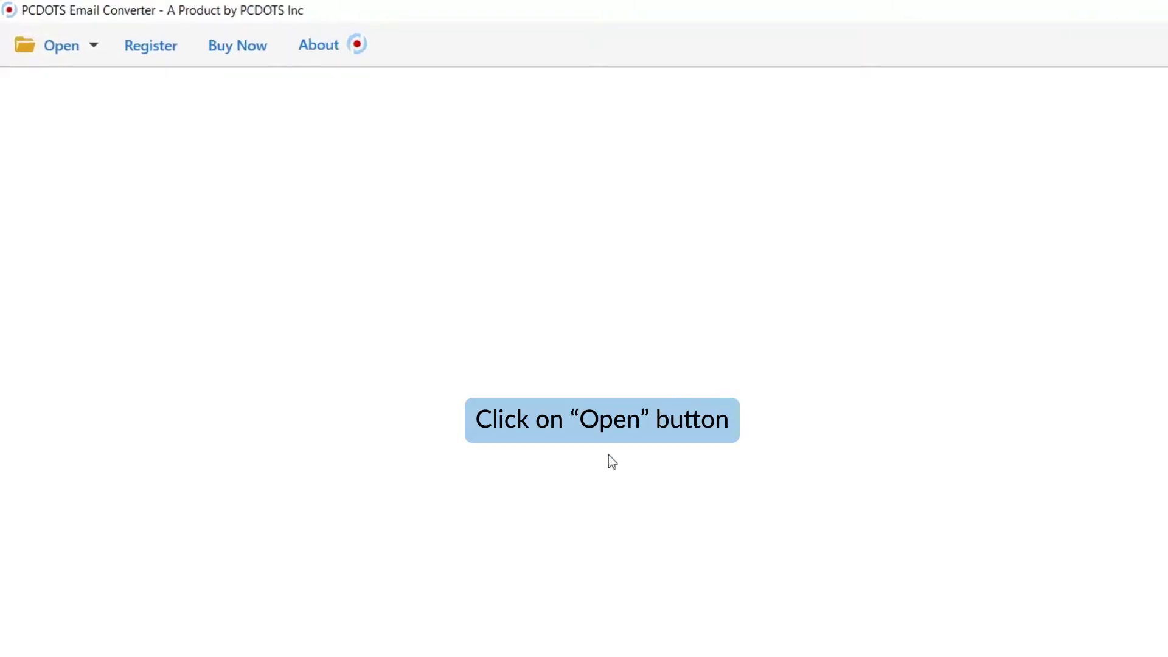
Step: Load the configured Outlook .ost file from Open > Outlook Data Files > Open Configured Outlook Data Files
click(94, 54)
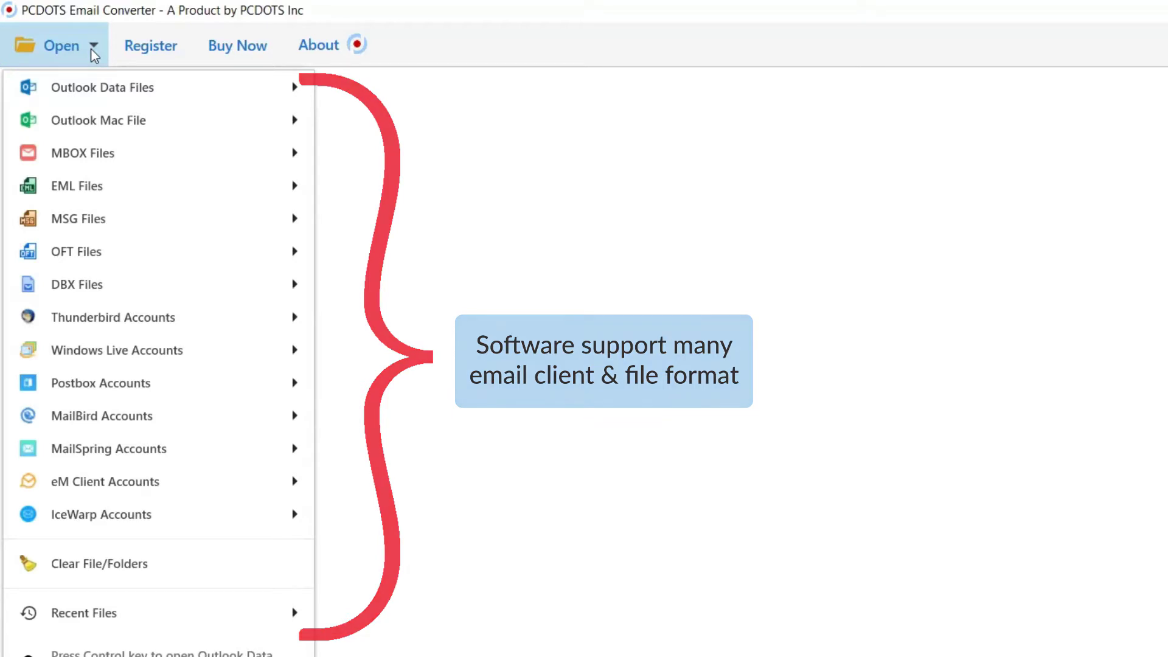
mouse_move(144, 86)
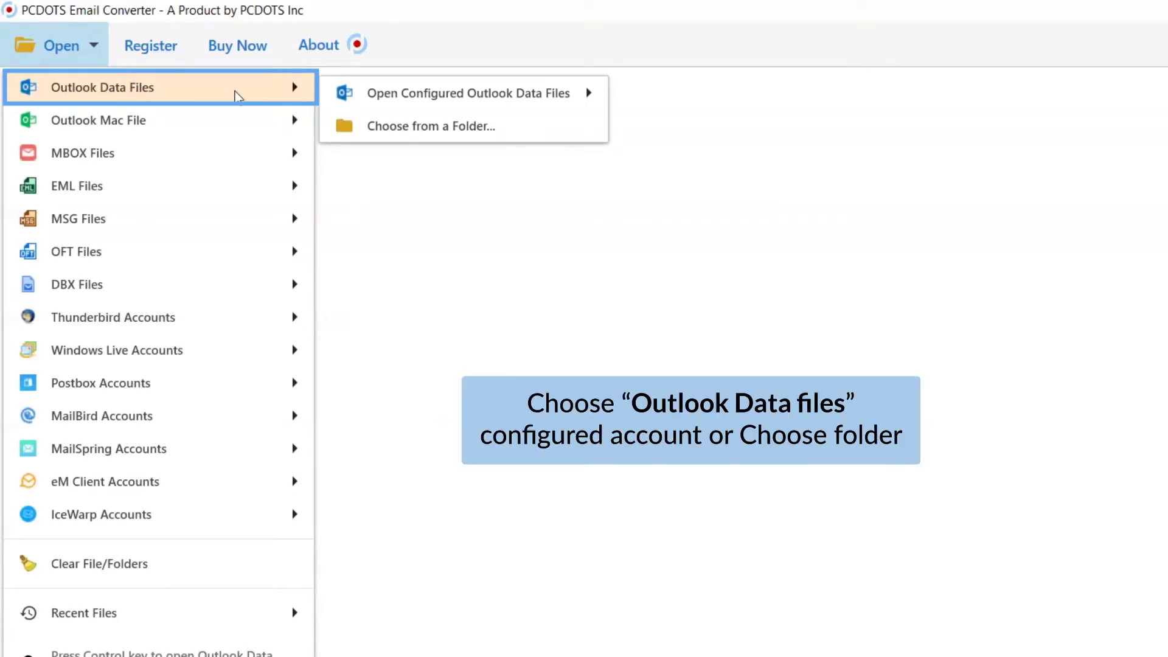
mouse_move(412, 107)
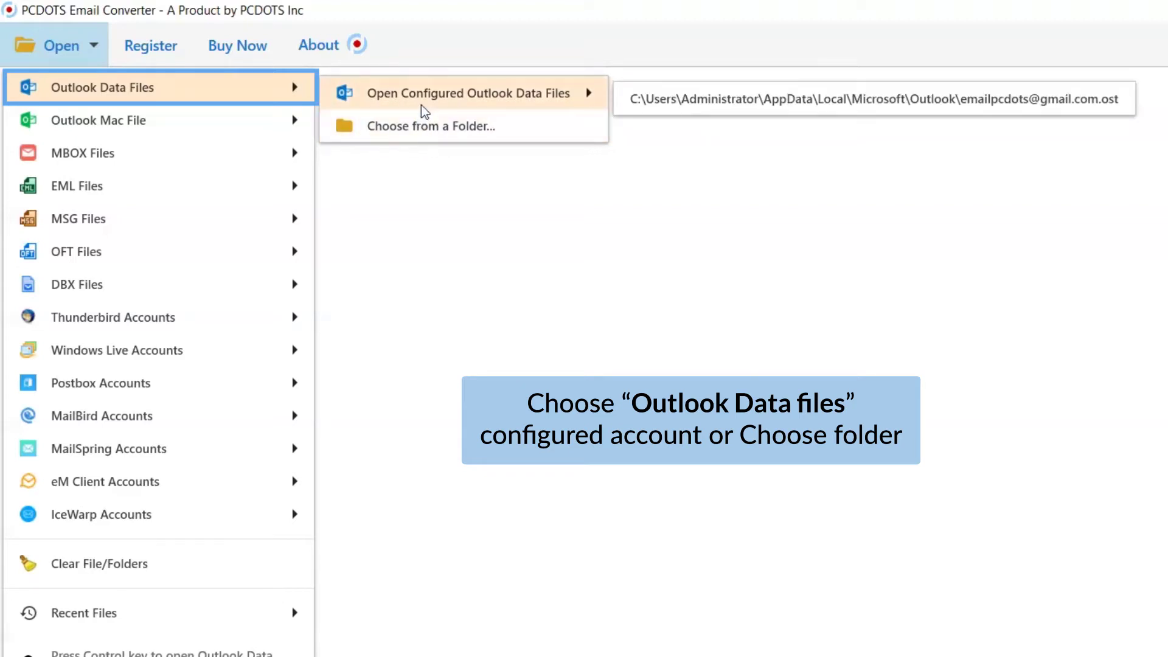
click(740, 104)
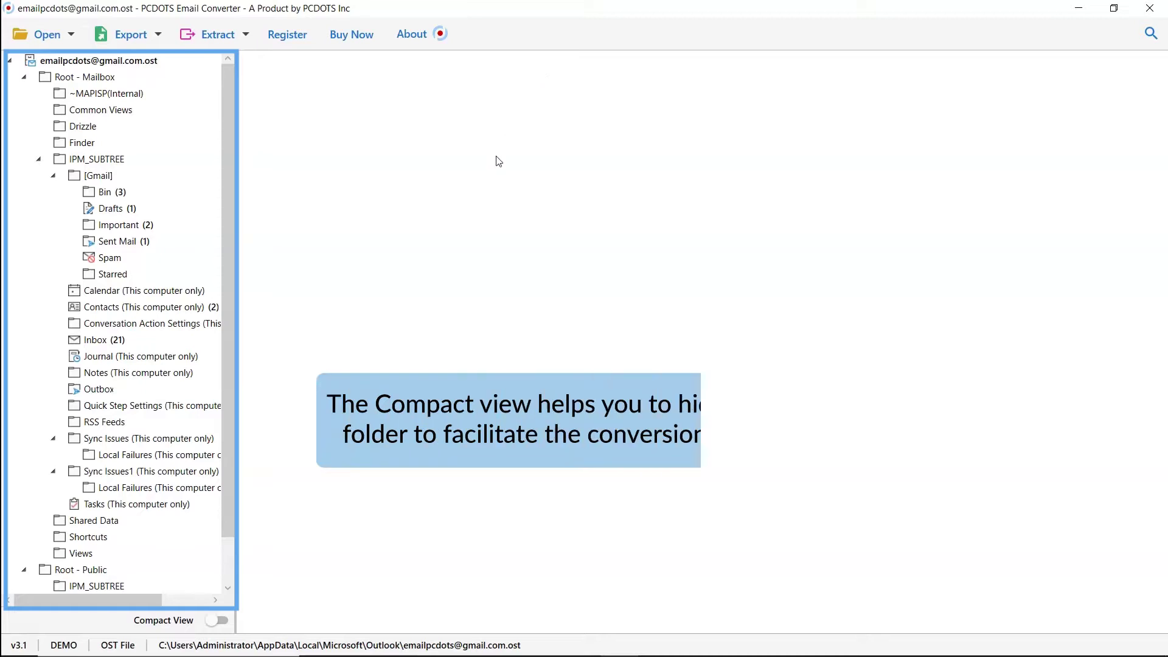
click(217, 620)
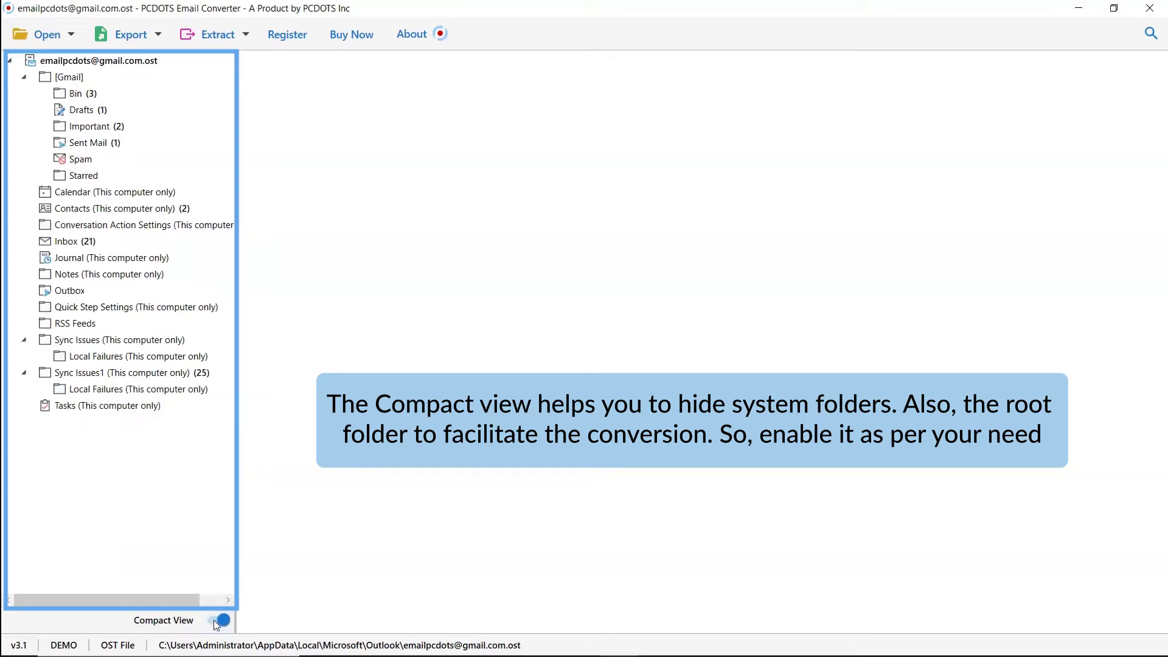
click(214, 621)
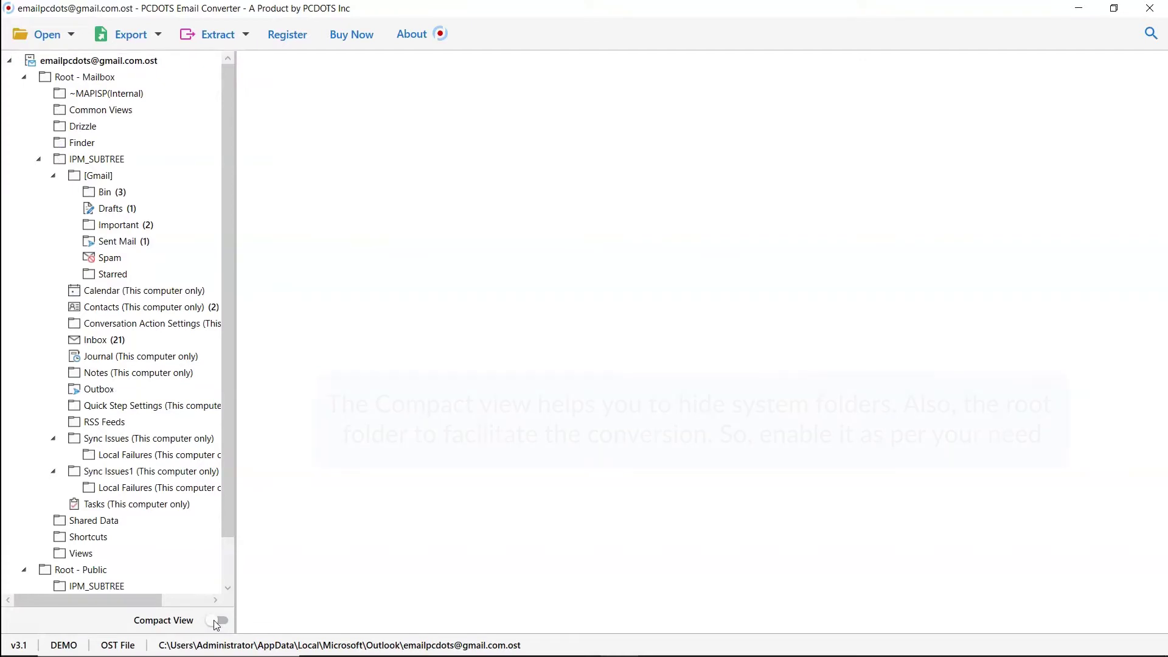
Step: Open Inbox (21) and preview the forwarded setup-reminder email with its April Mar_2020.pdf attachment
click(84, 342)
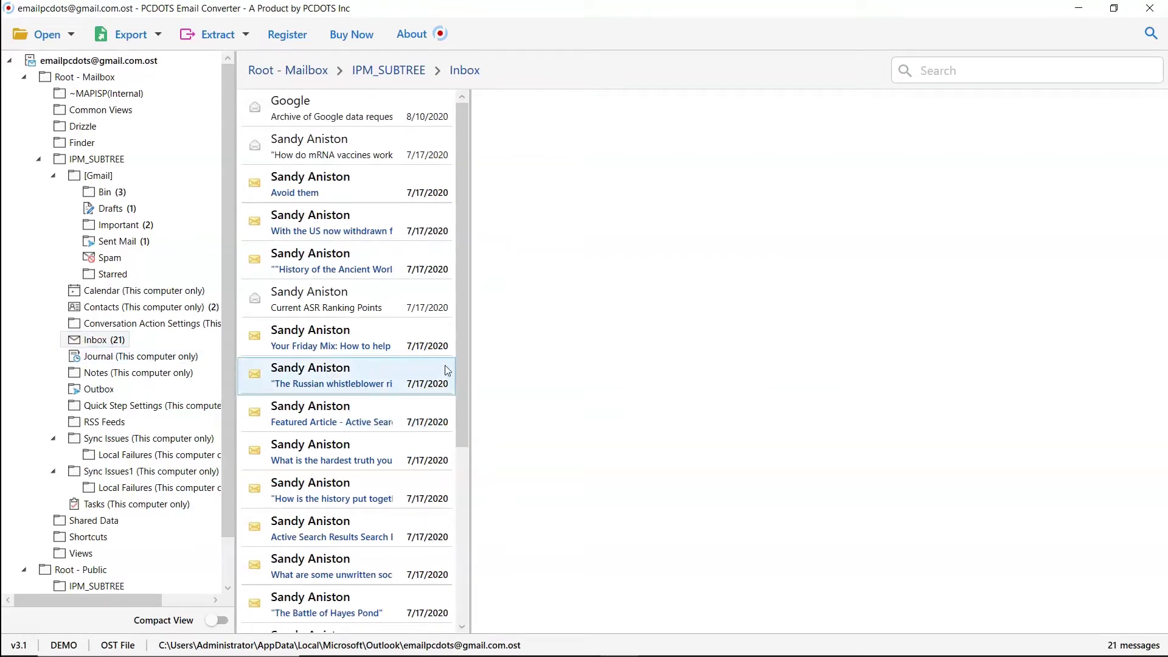
drag(466, 356, 459, 574)
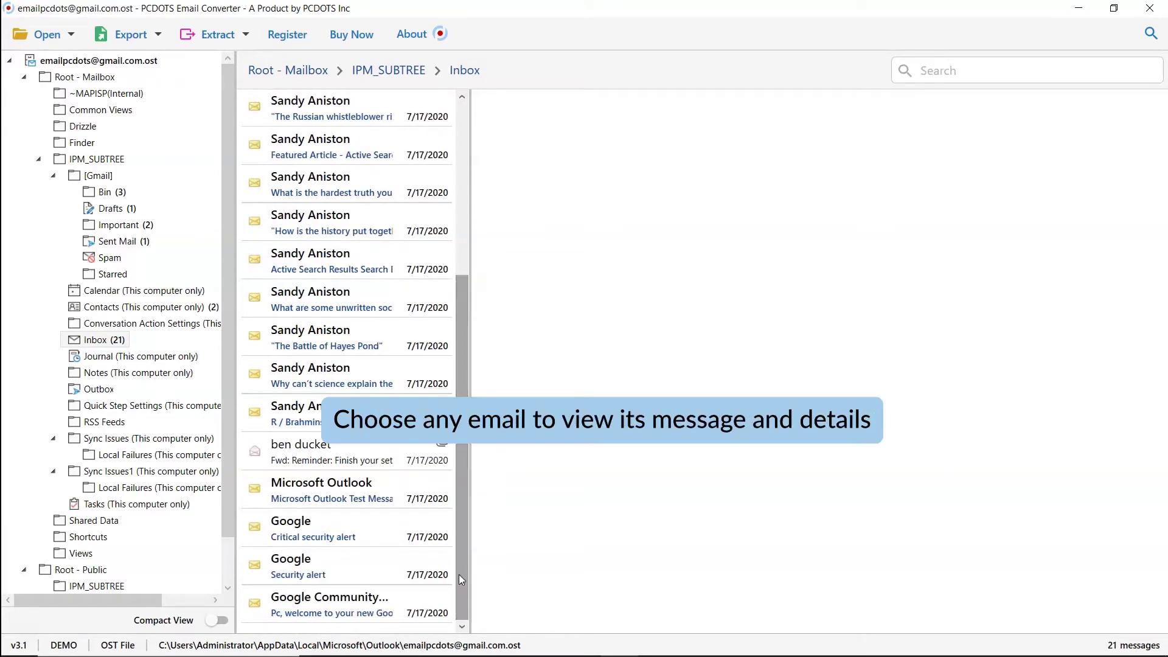
click(342, 467)
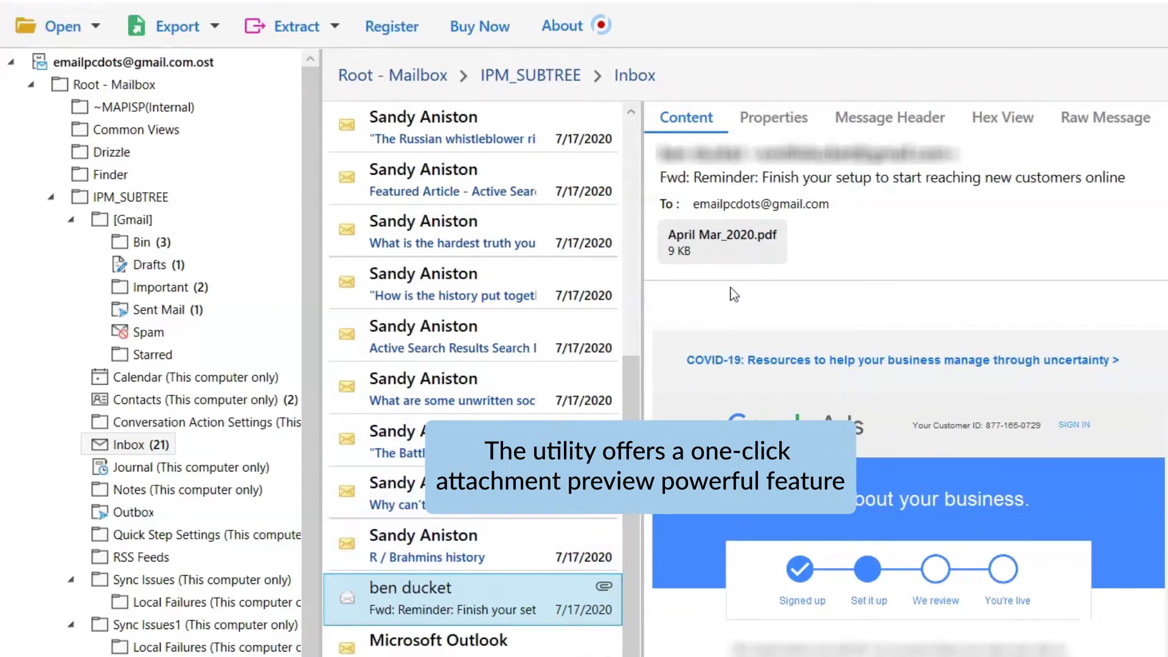
right_click(748, 260)
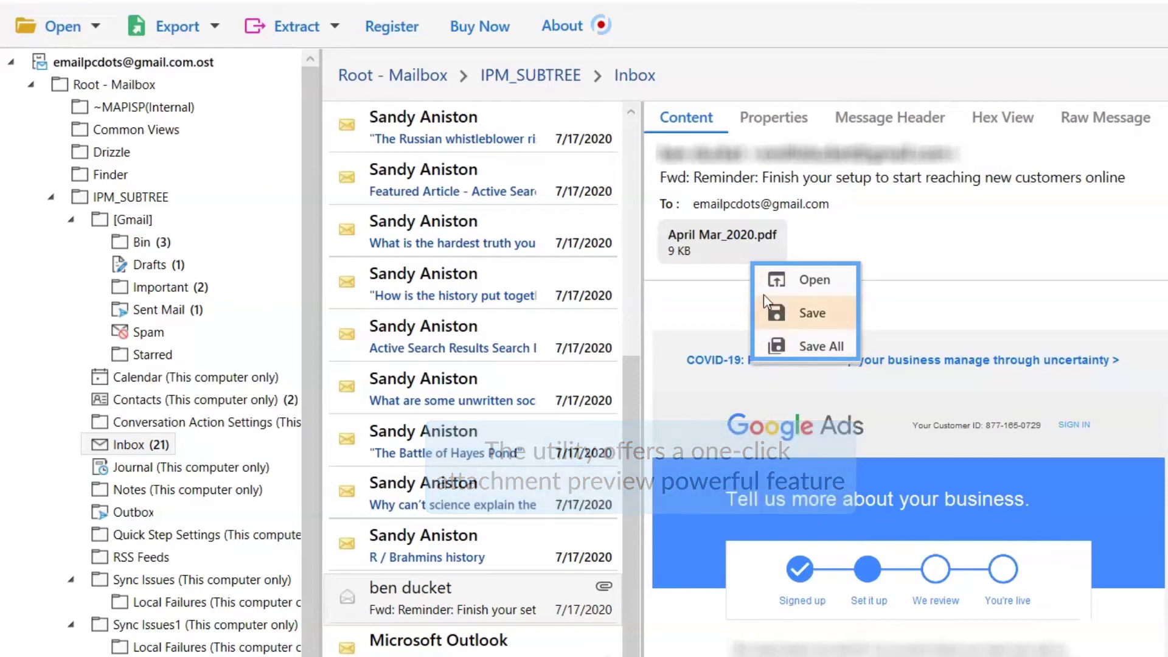
click(760, 281)
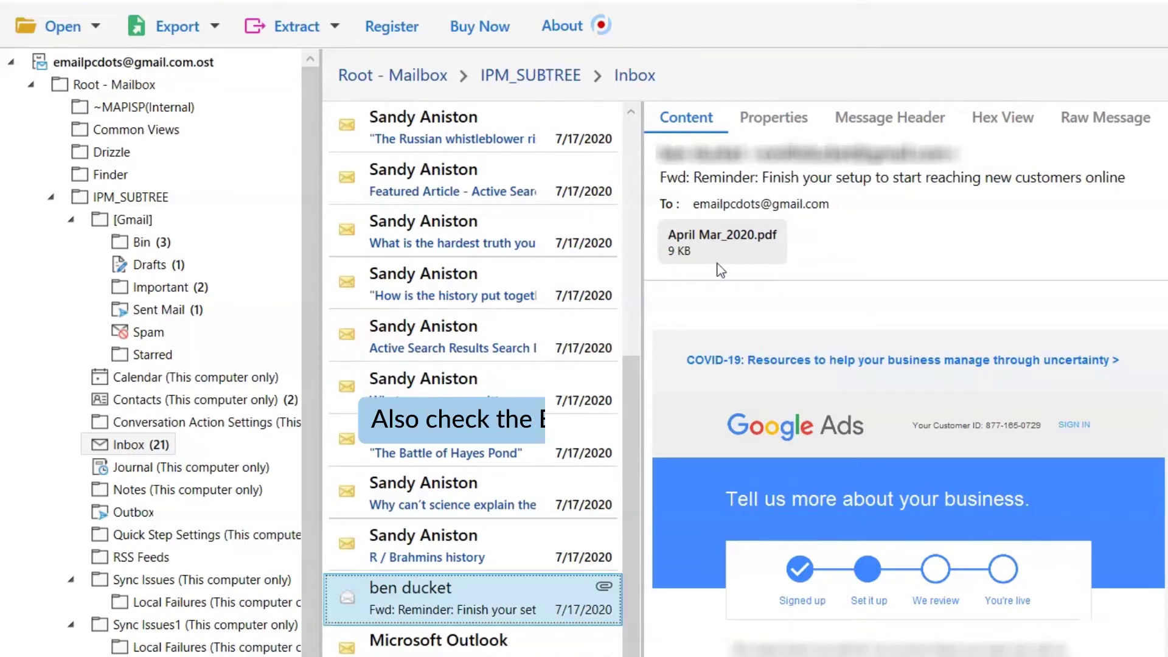
Step: Check the Export and Extract dropdowns, leaving the Export targets list (EML, MBOX, PST, Gmail, IMAP) showing
click(216, 27)
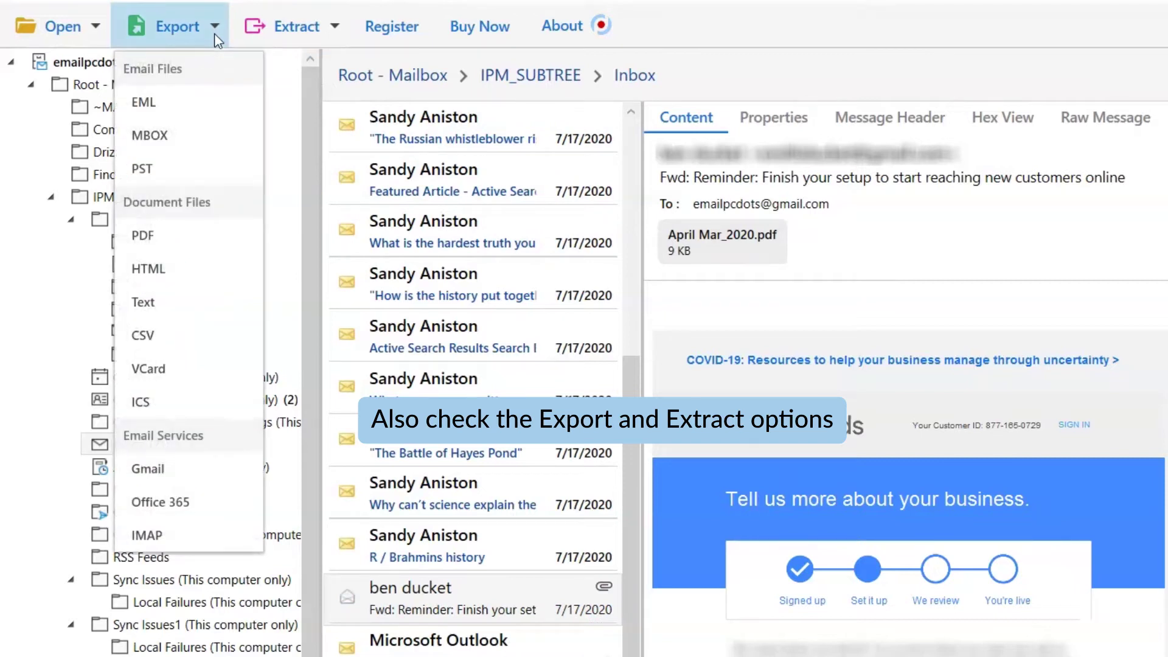
click(217, 40)
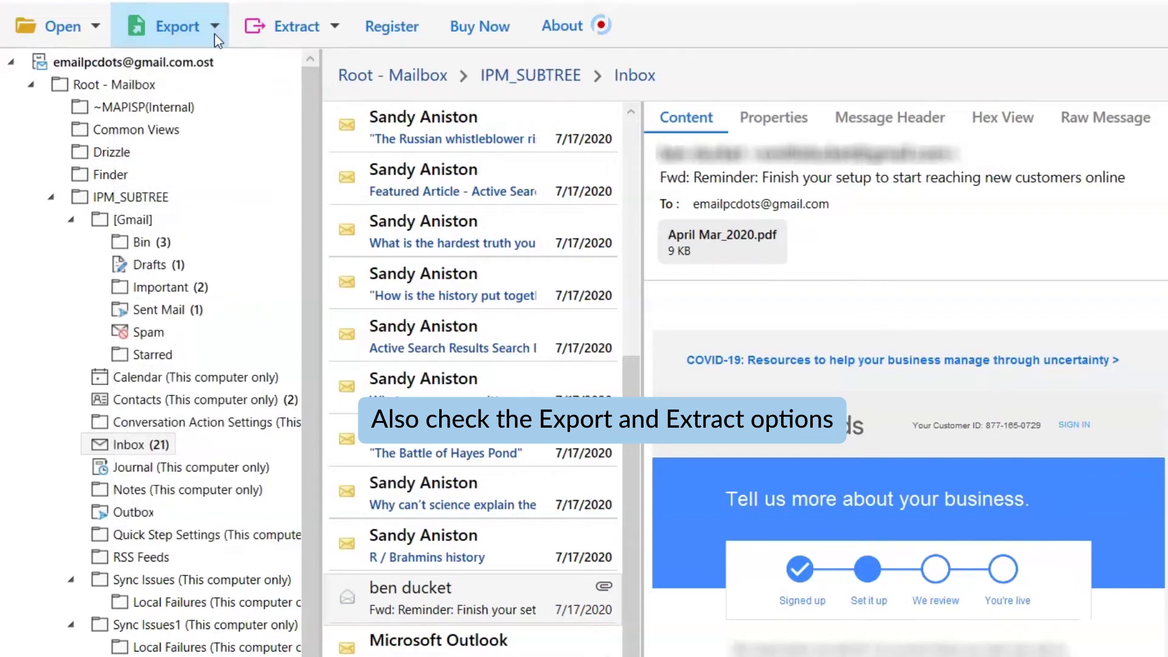
click(335, 29)
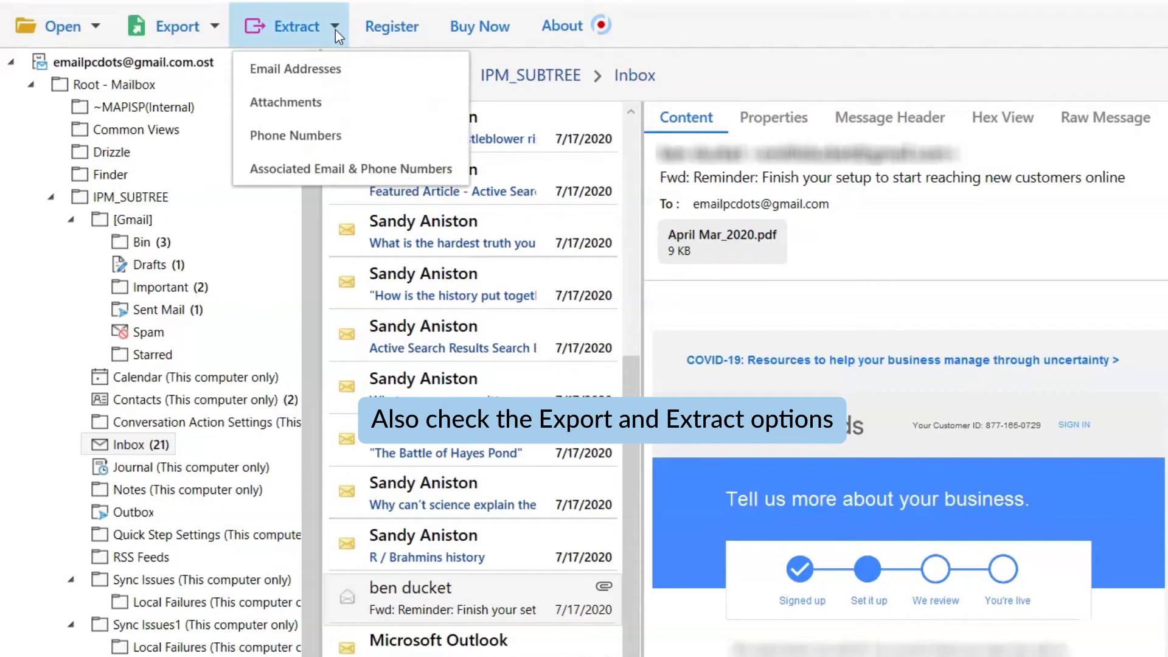
click(336, 29)
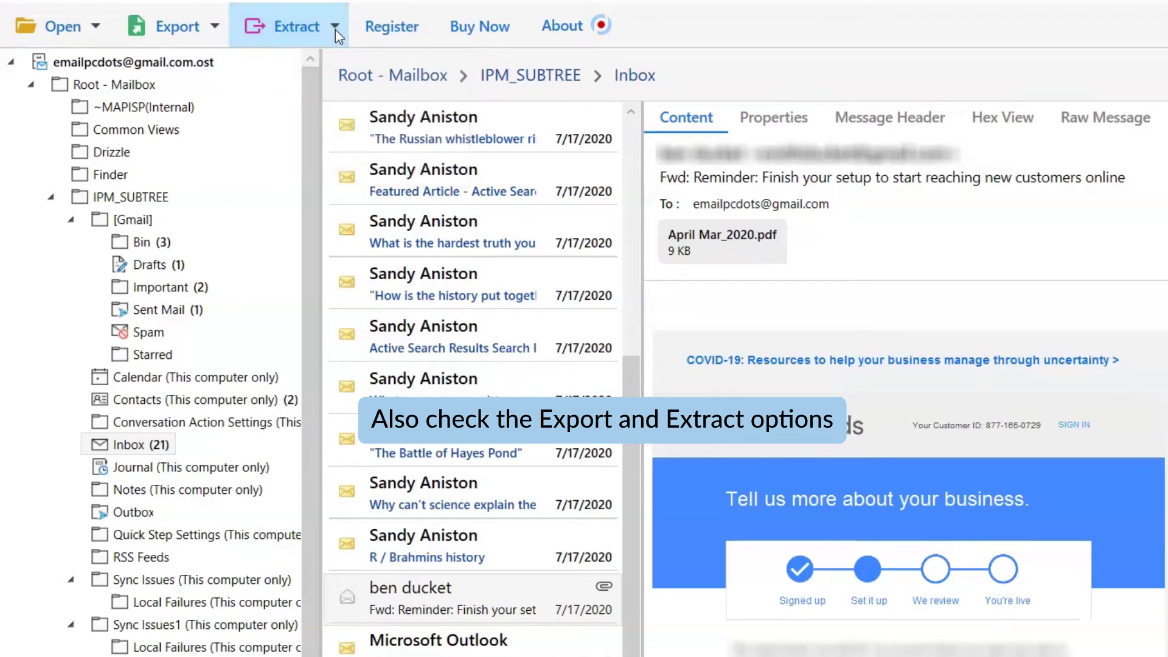
click(215, 26)
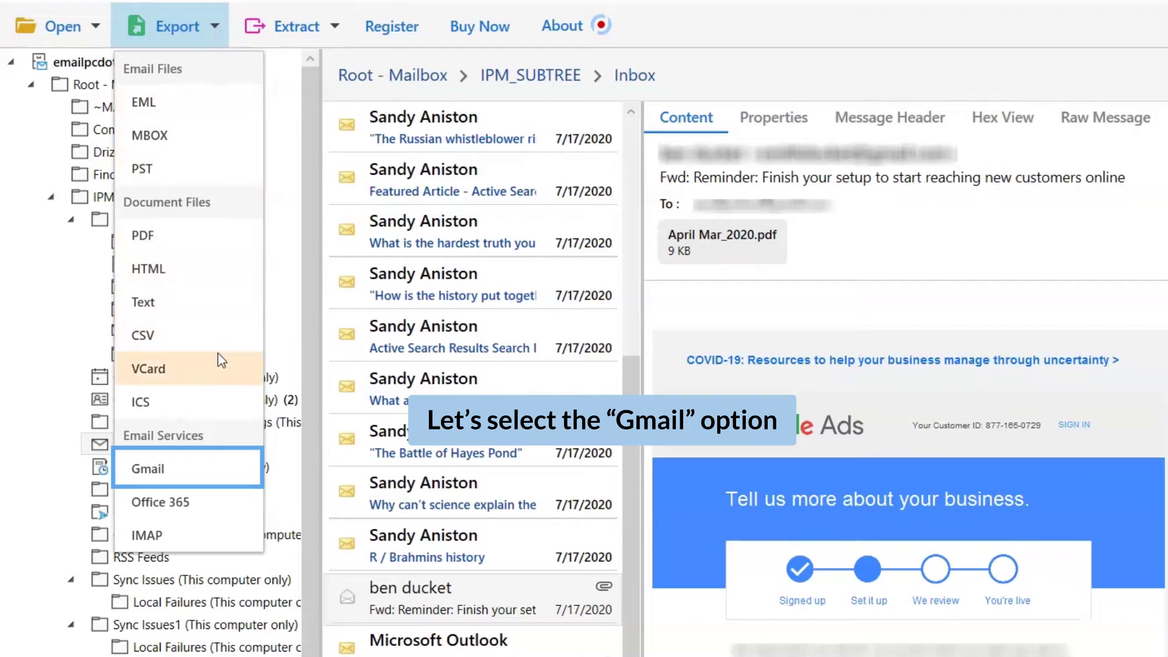
click(210, 481)
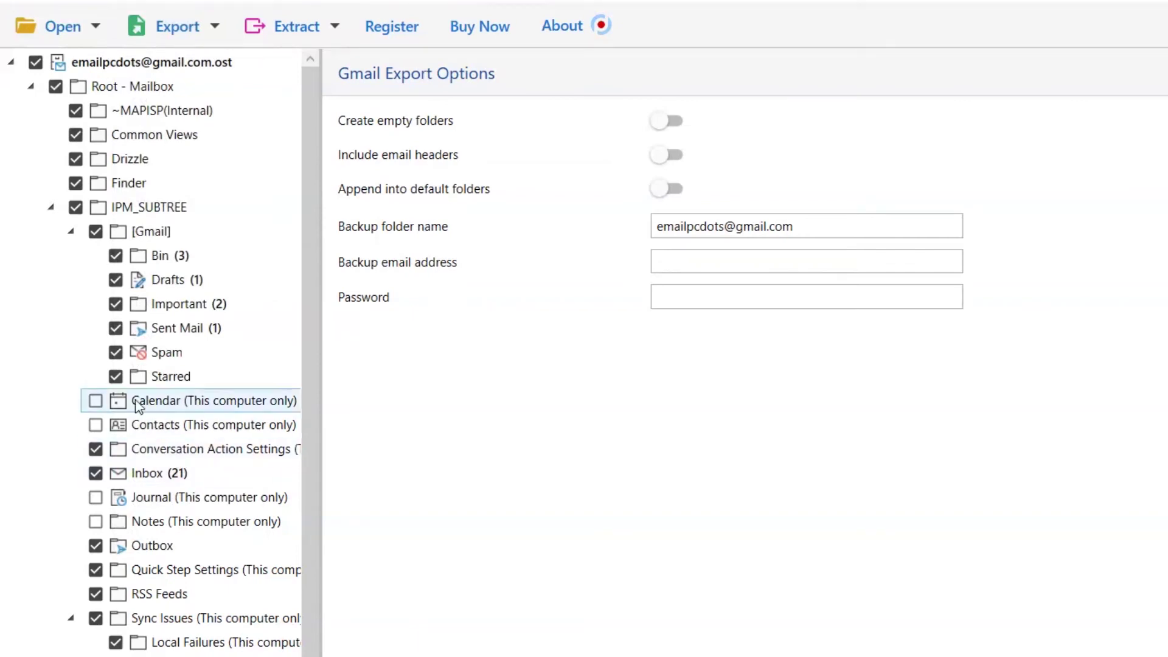
click(116, 376)
click(115, 352)
click(116, 328)
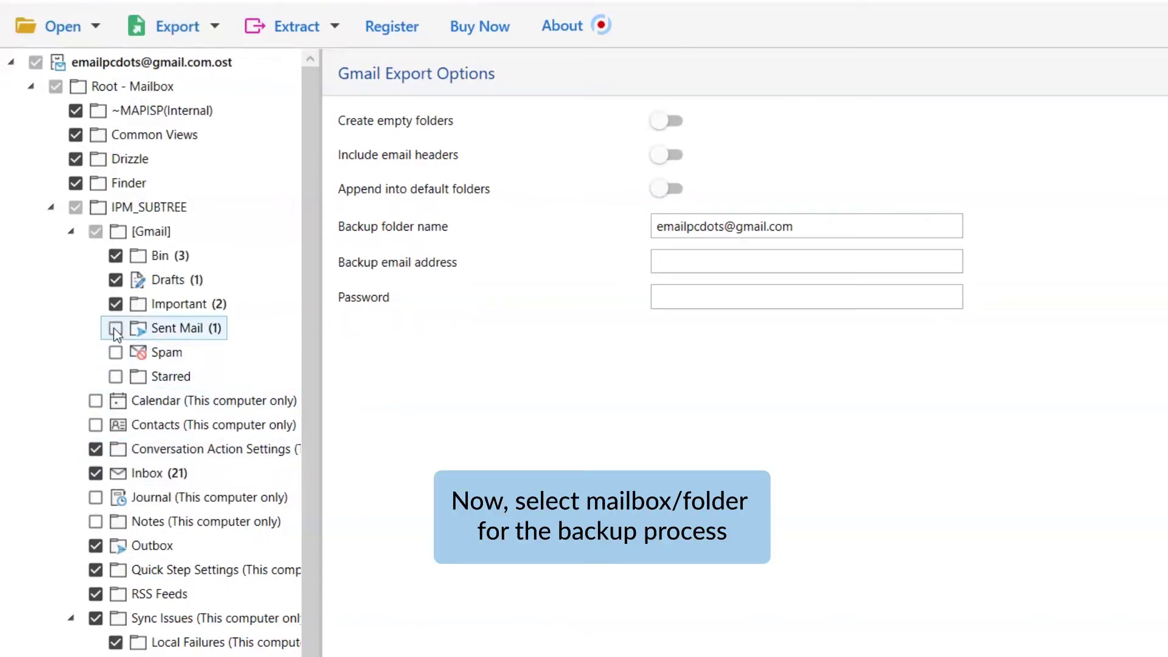
click(116, 329)
click(115, 352)
click(116, 375)
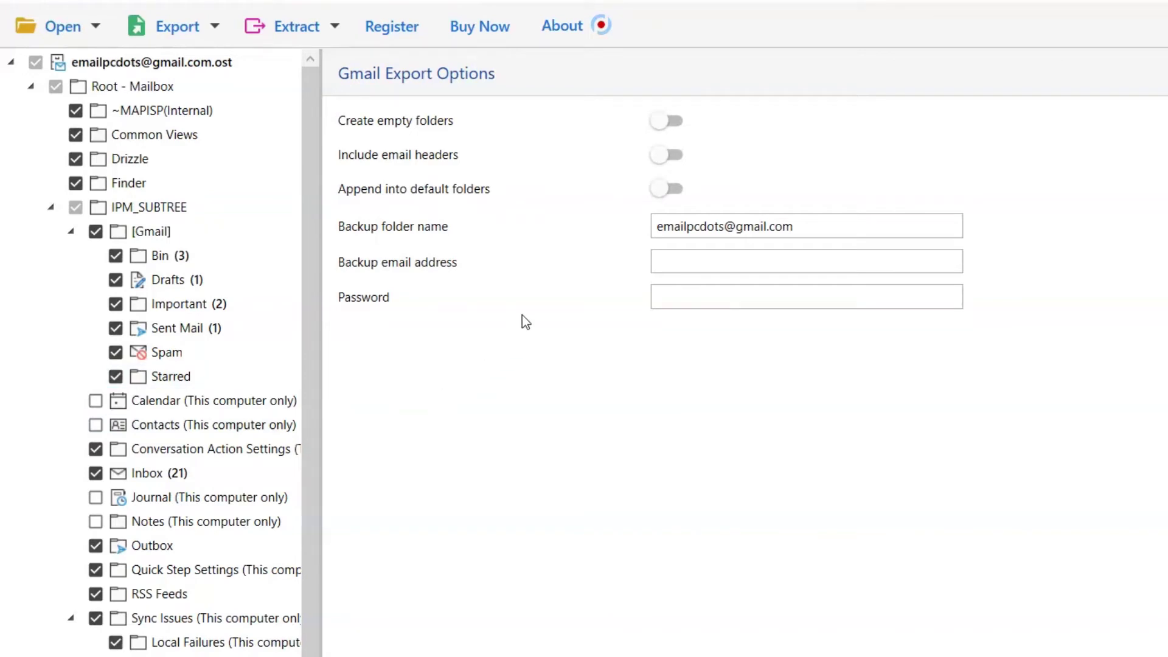
click(664, 121)
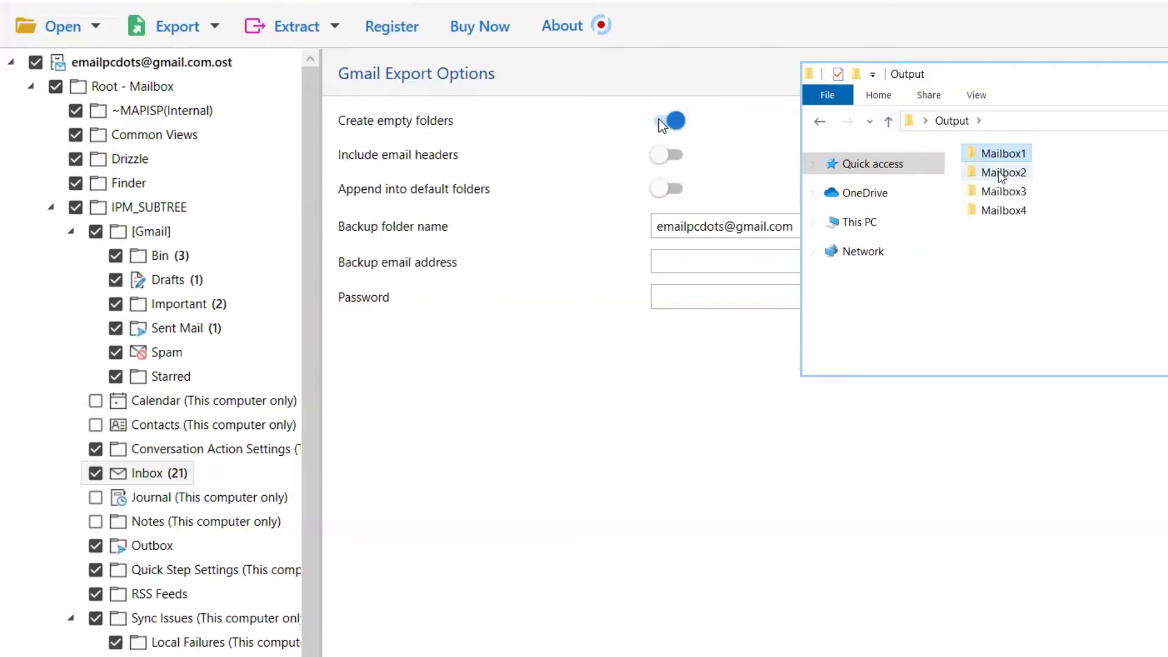
click(663, 122)
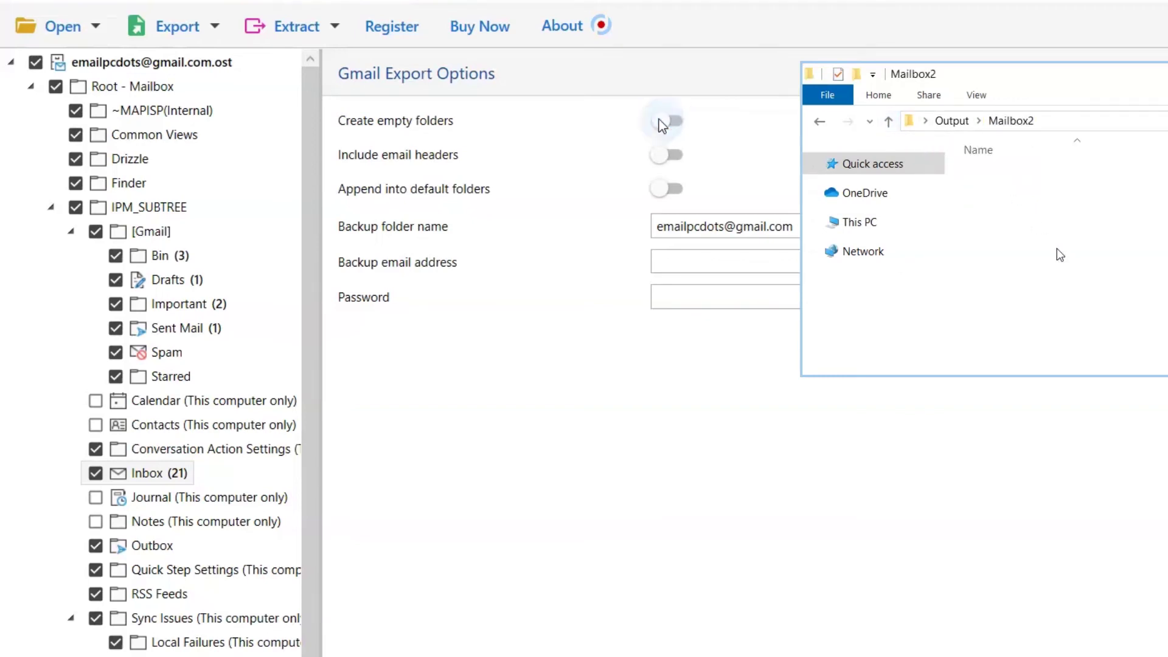
click(662, 156)
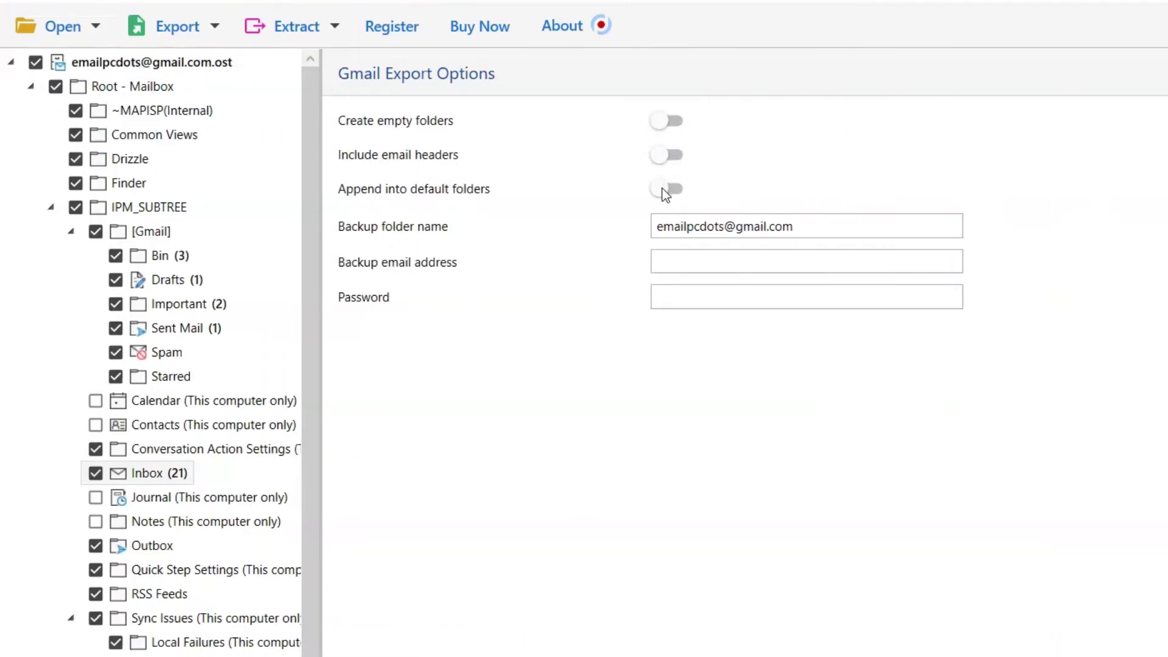
click(665, 189)
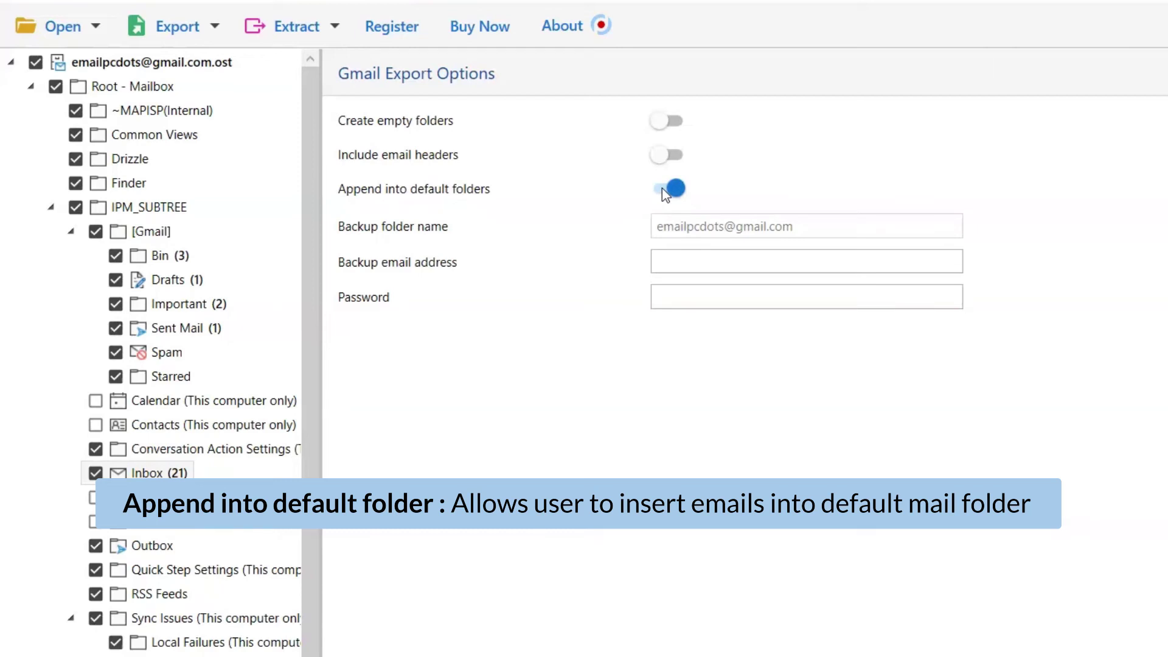
click(666, 189)
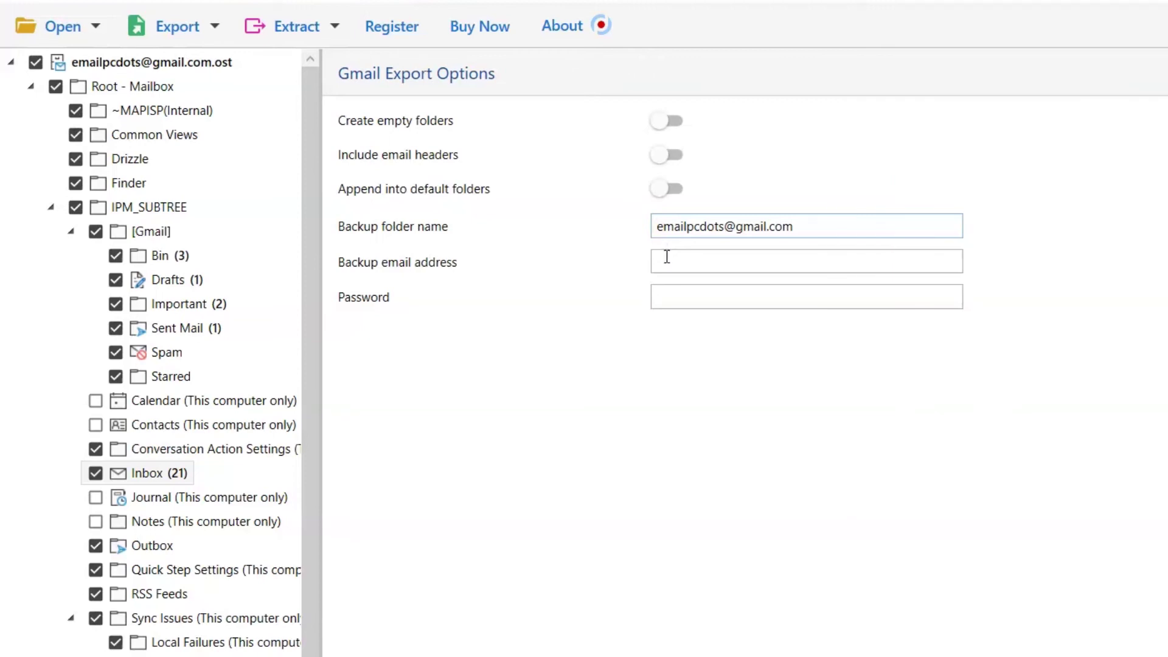
Step: Enter the backup Gmail account's e-mail address and its password in the export options
click(666, 260)
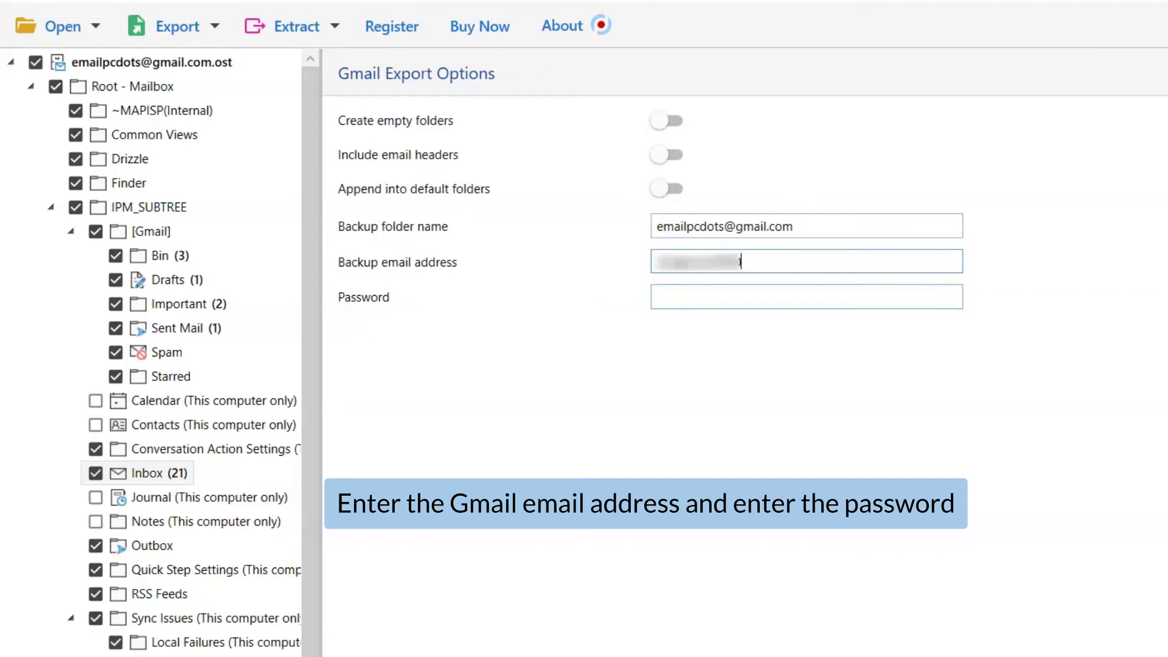
key(Tab)
text(*********)
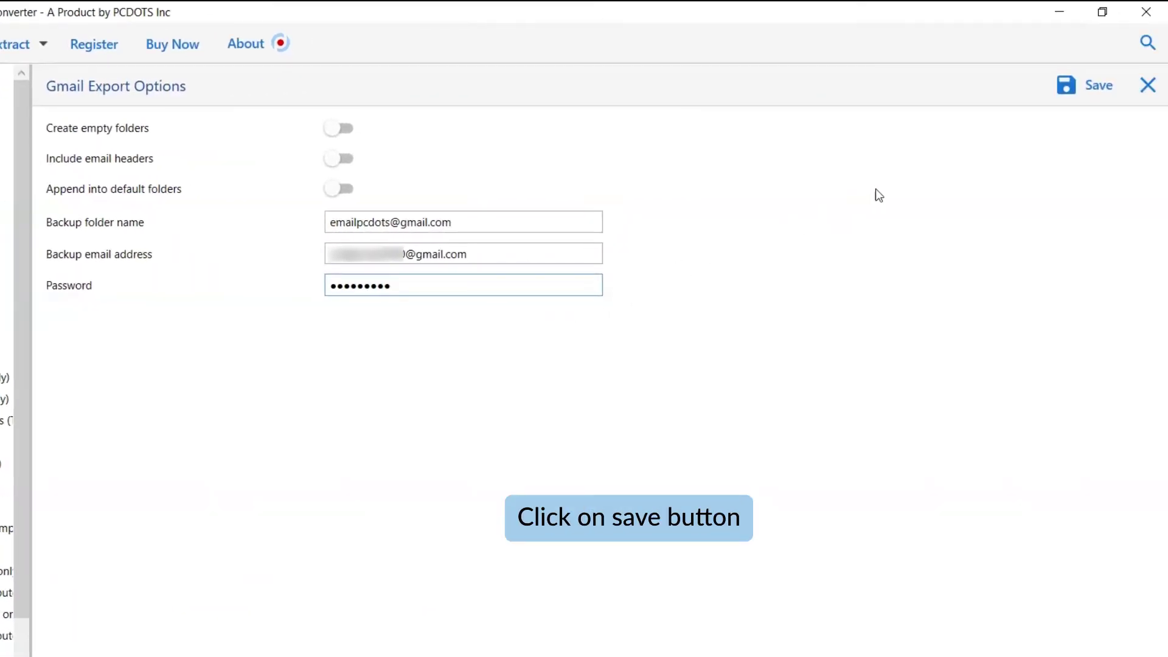
Step: Save to run the Gmail export and acknowledge the demo edition's 10-items-per-folder limit
click(1088, 94)
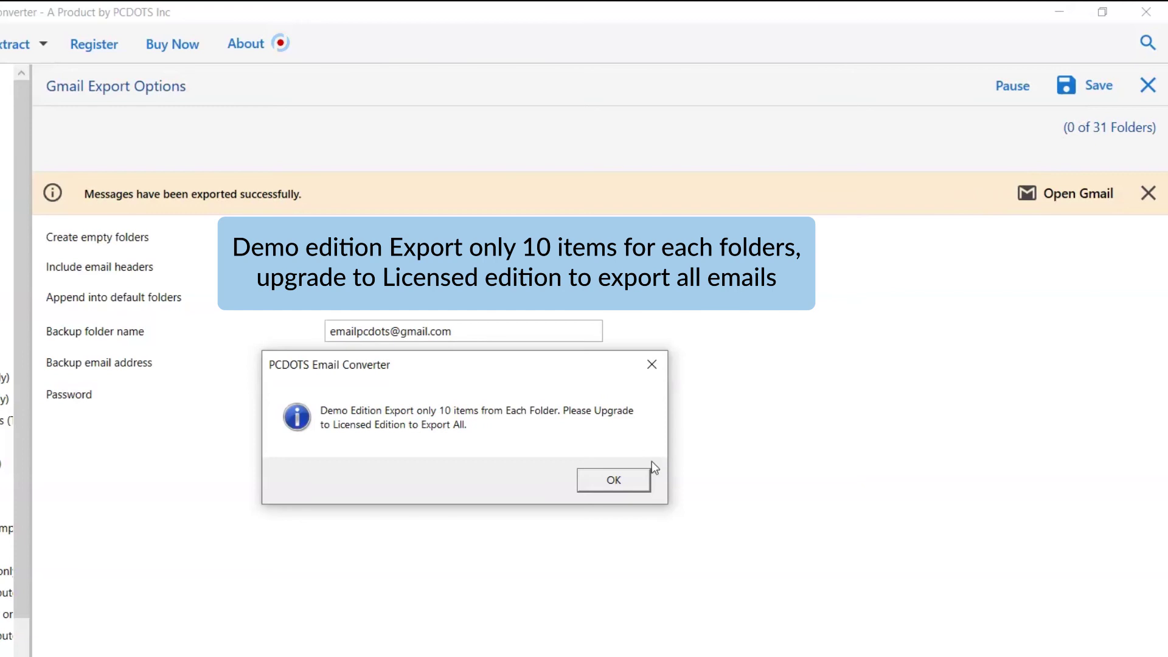
click(613, 481)
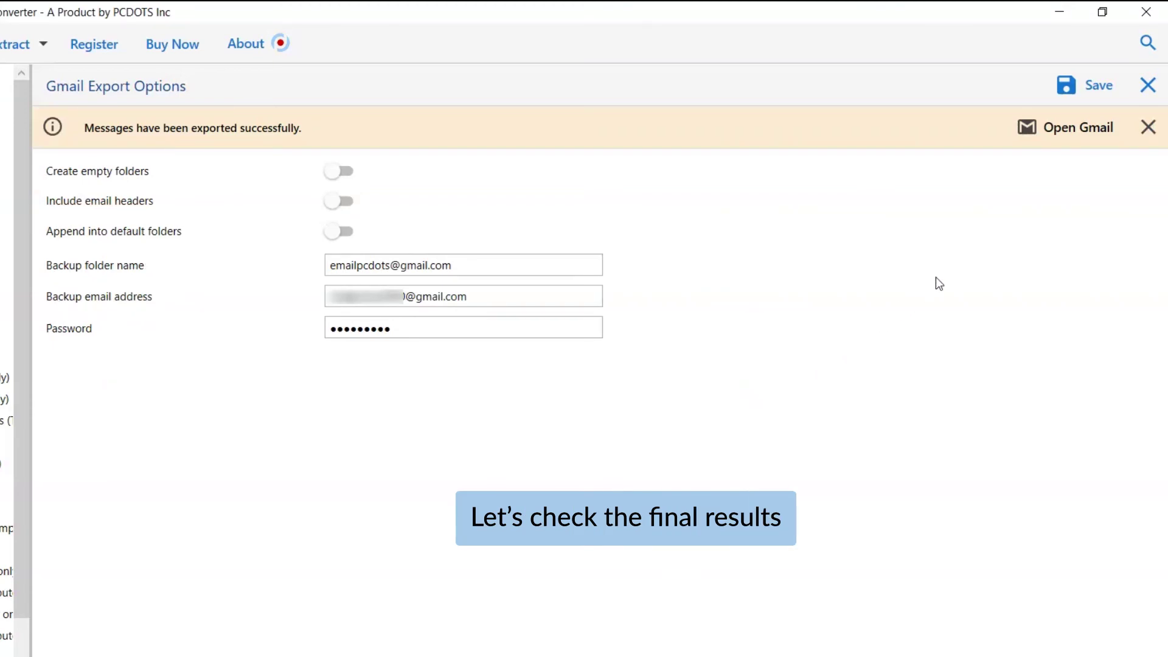
Step: Open Gmail, expand the exported mailbox label, and view its Inbox and Sent Mail labels
click(1076, 144)
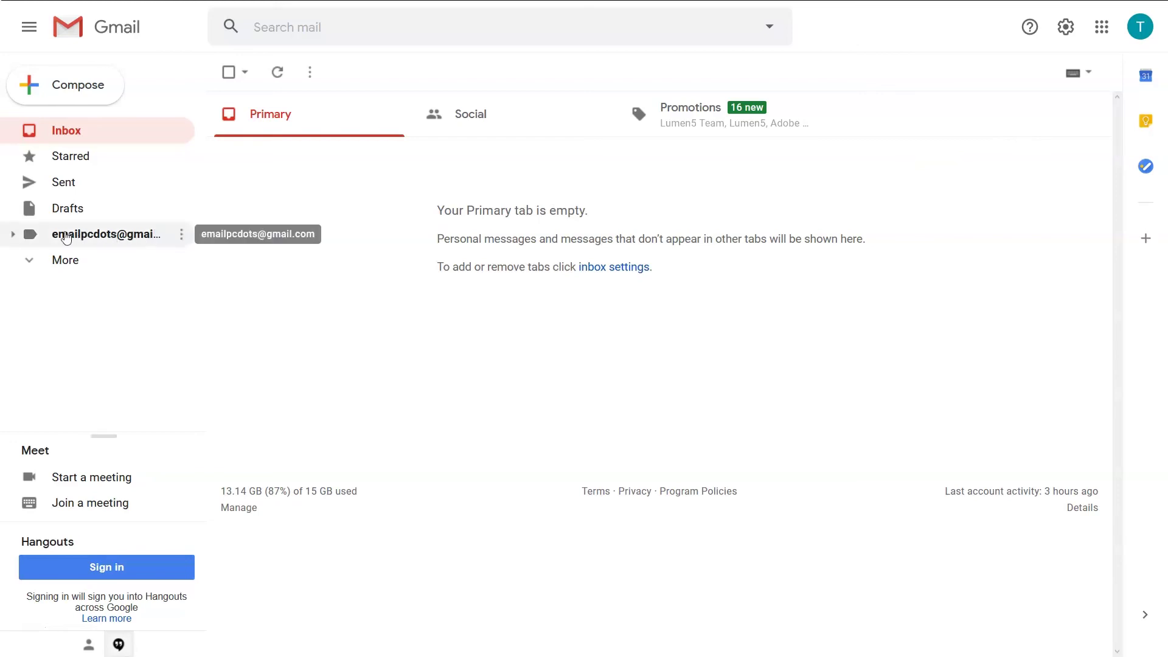
click(15, 236)
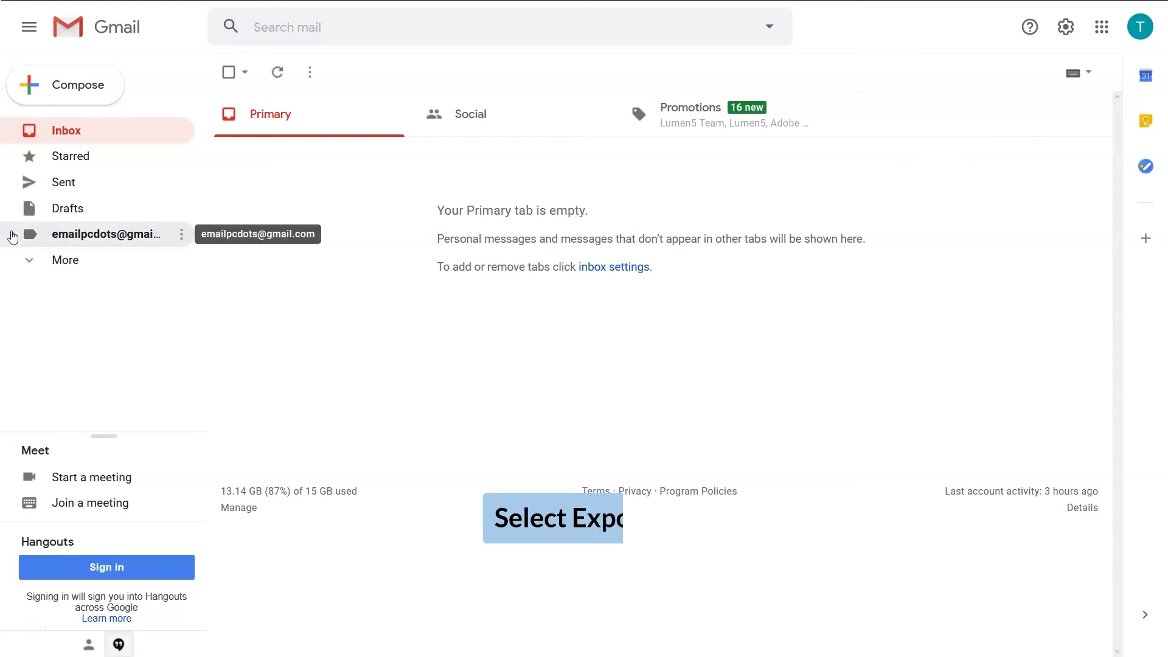
drag(198, 278, 200, 353)
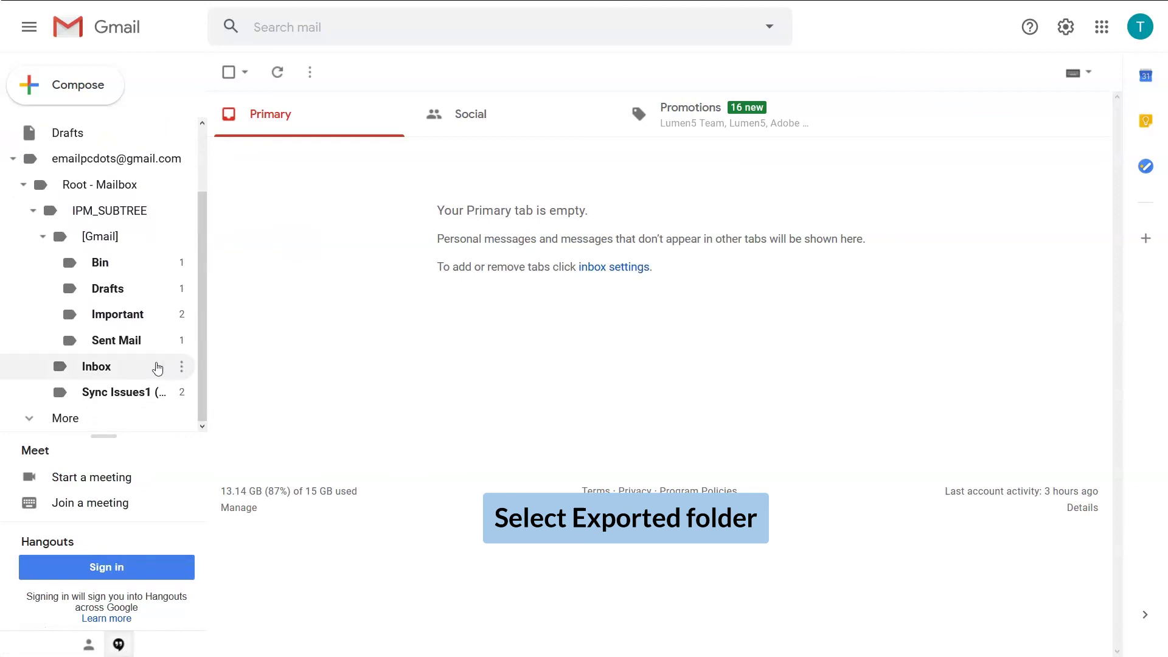
click(98, 366)
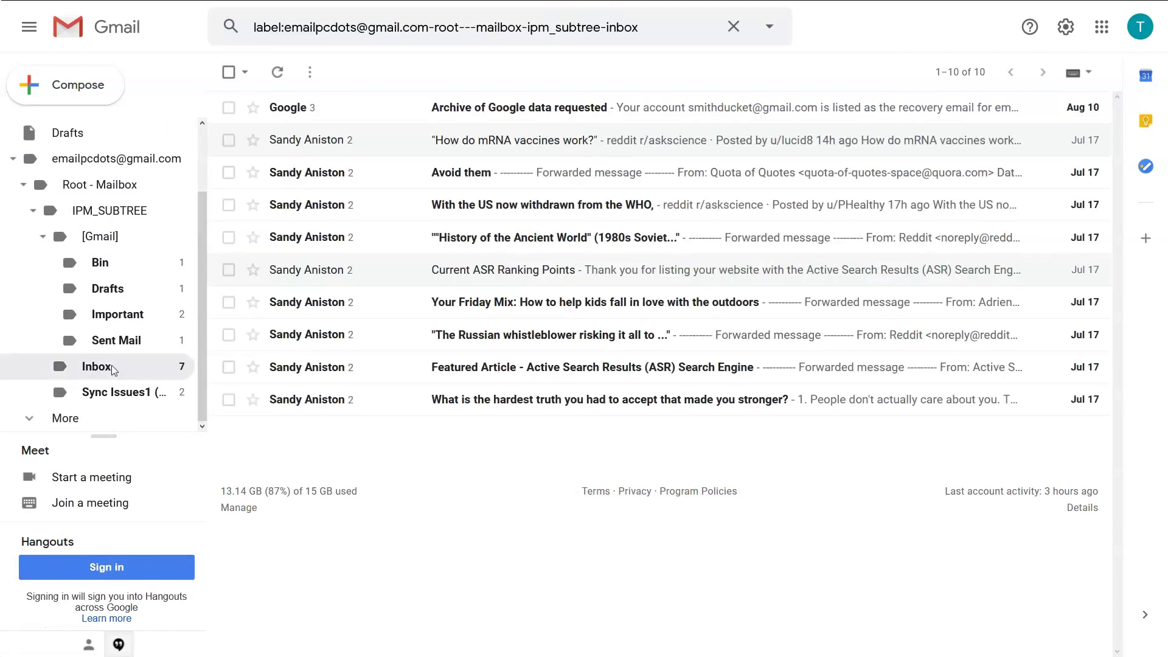
click(124, 342)
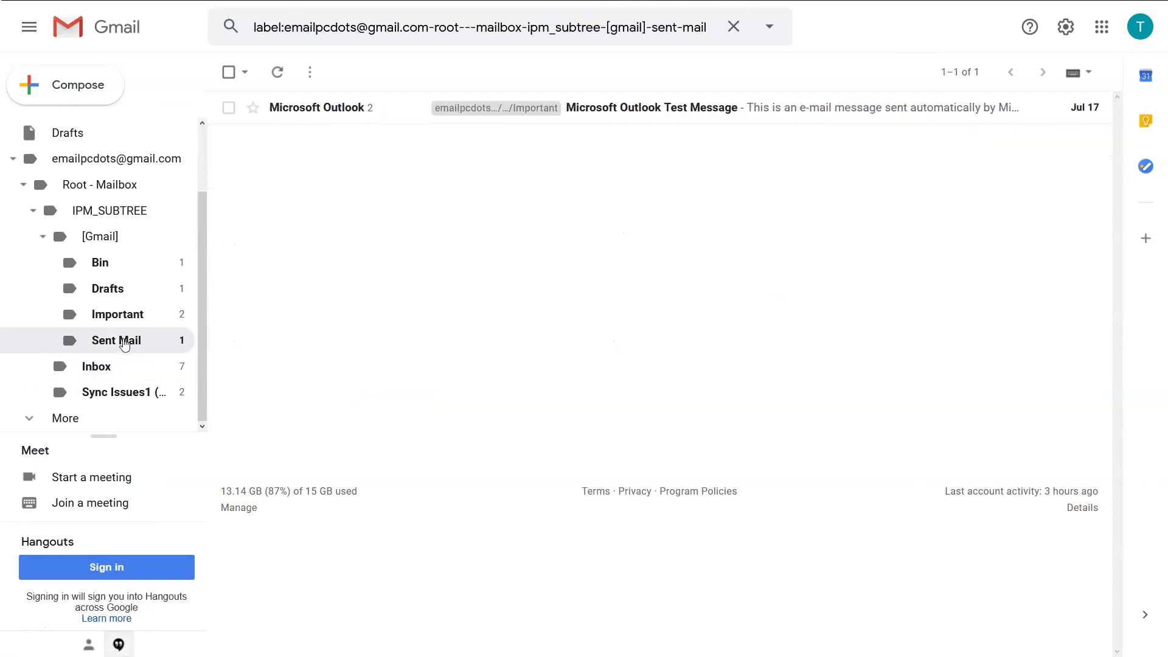